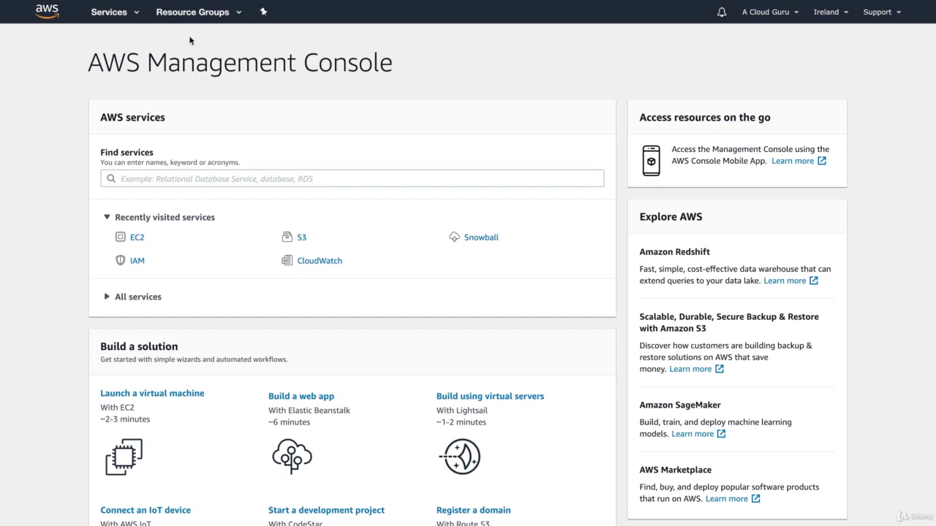
- Start launching an EC2 instance from the Amazon Linux 2 AMI (64-bit x86) with type t2.micro and proceed to the instance details
left_click(122, 15)
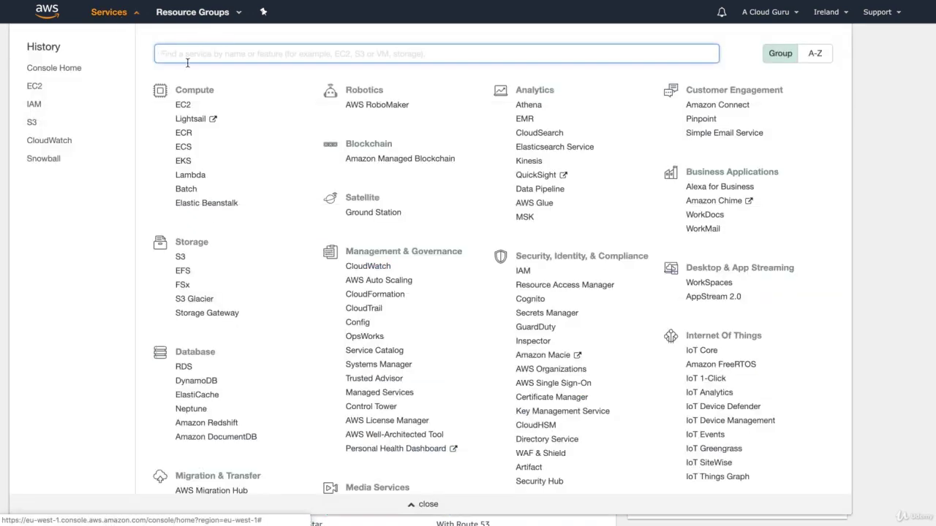
left_click(178, 106)
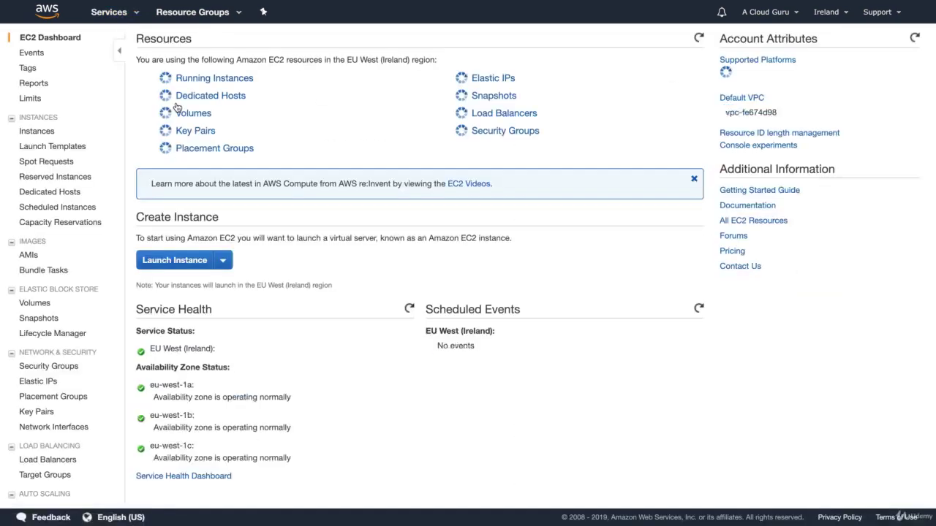
left_click(176, 250)
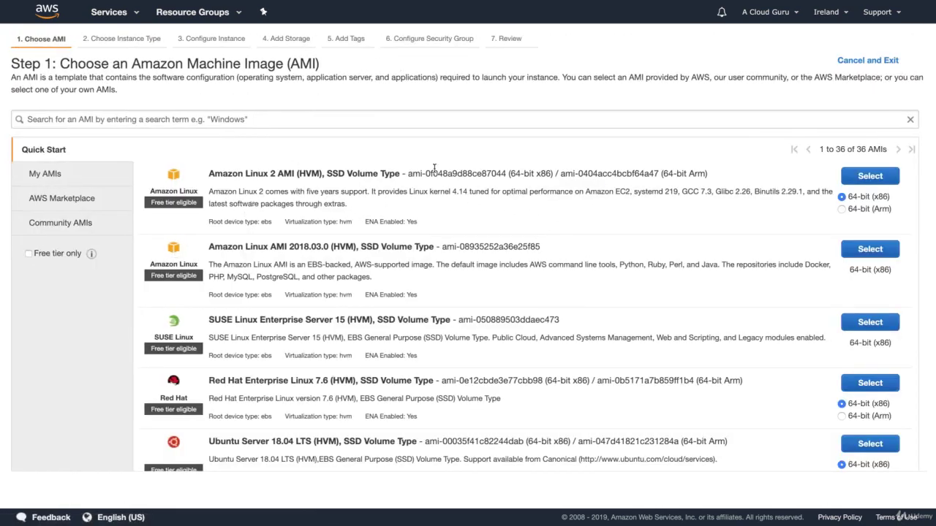
left_click(875, 176)
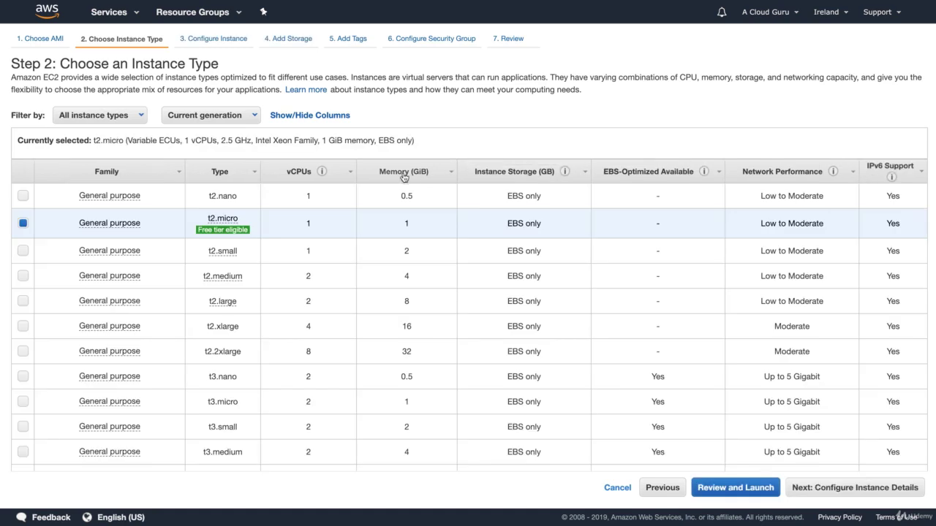
left_click(844, 484)
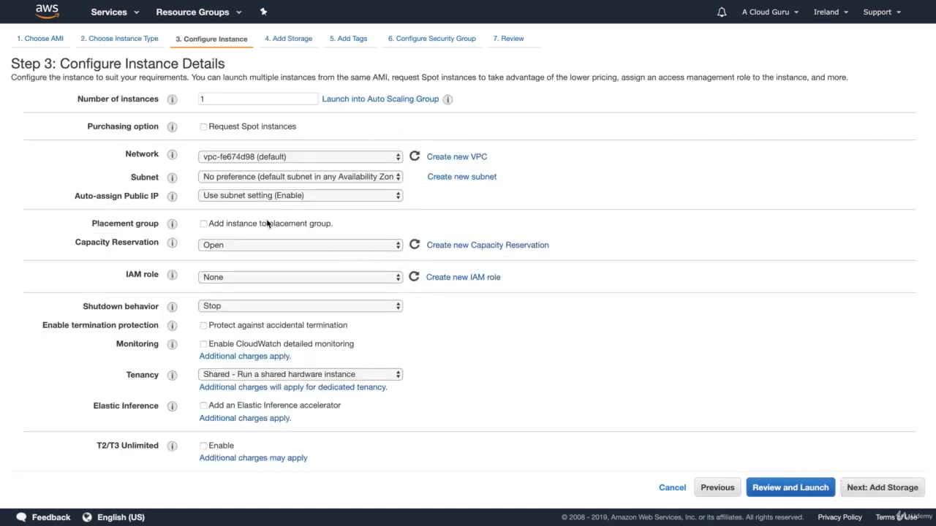
- Assign the AdminAccess IAM role to the instance and expand the Advanced Details section
left_click(233, 277)
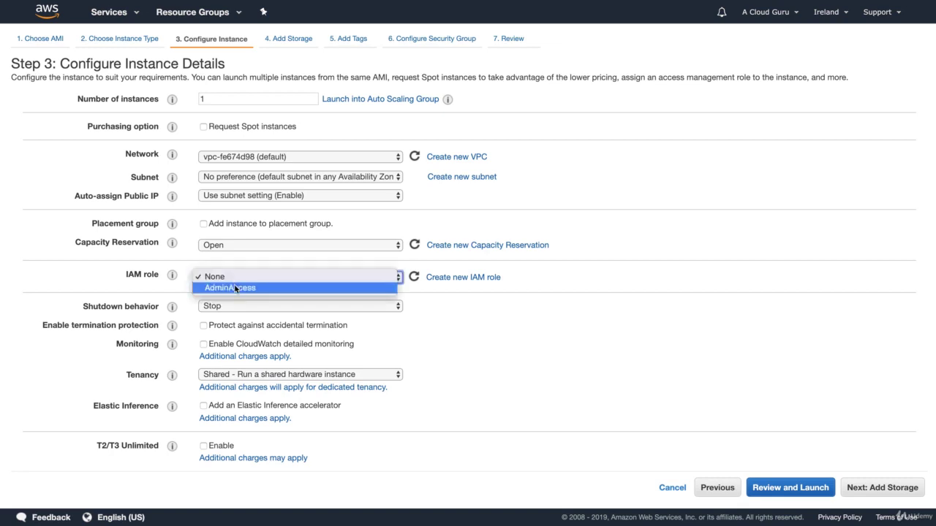
left_click(234, 288)
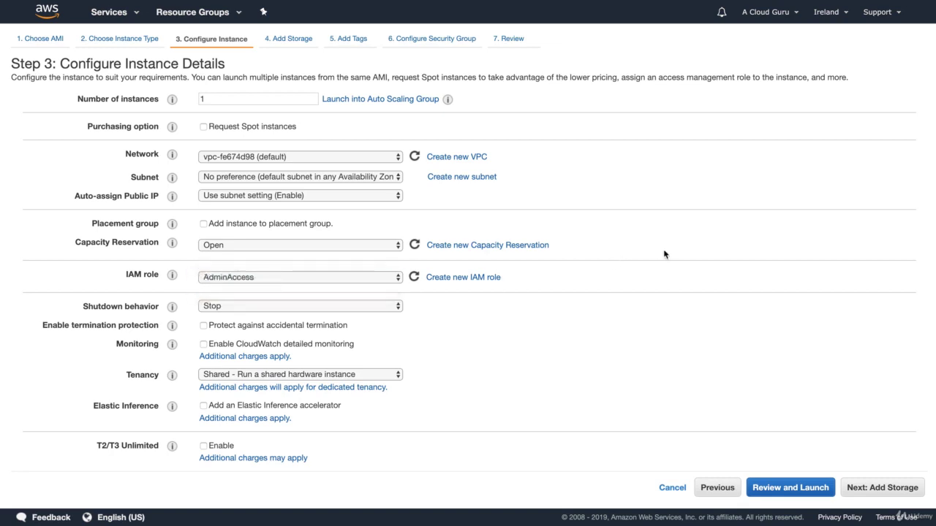
scroll(664, 253, "down", 1)
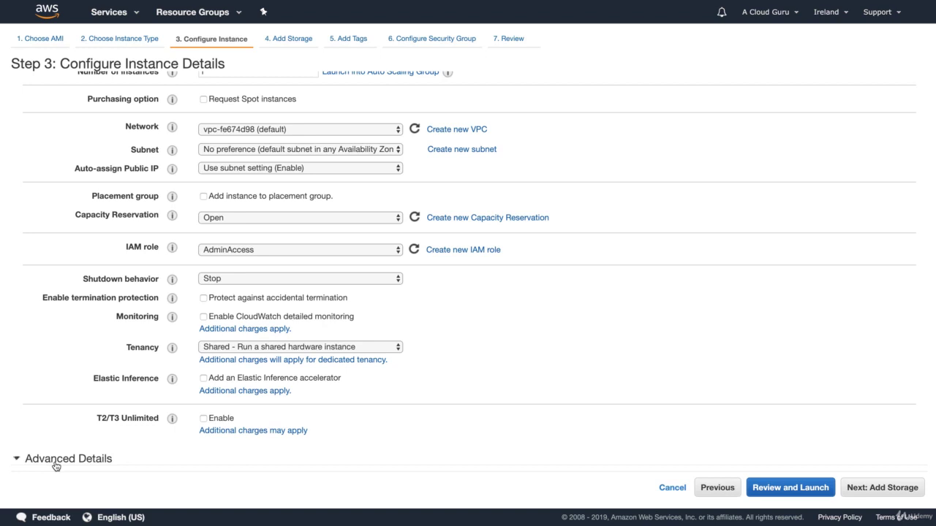
left_click(88, 456)
- Begin the user data script with the lines "#!/bin/bash", "yum update -y" and "yum install httpd -y"
left_click(281, 433)
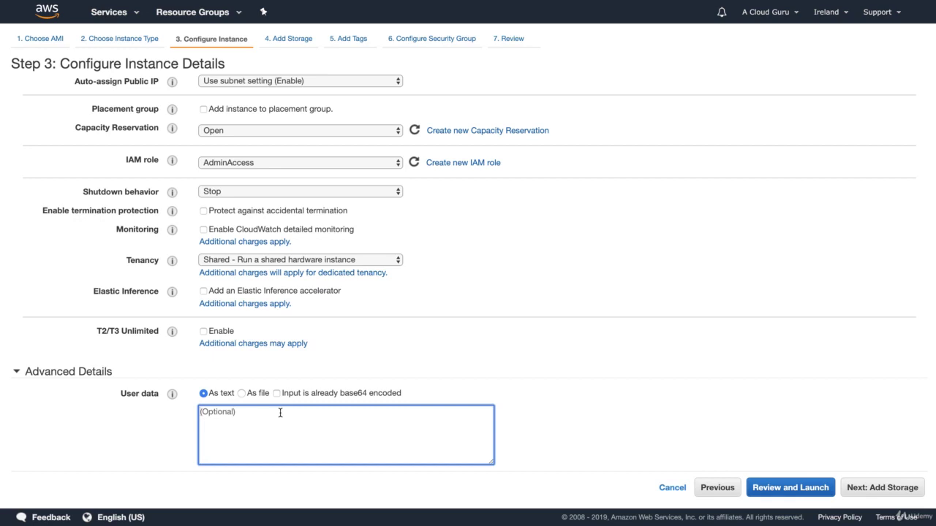
type("#!/")
type("bin/bash")
type("yum update")
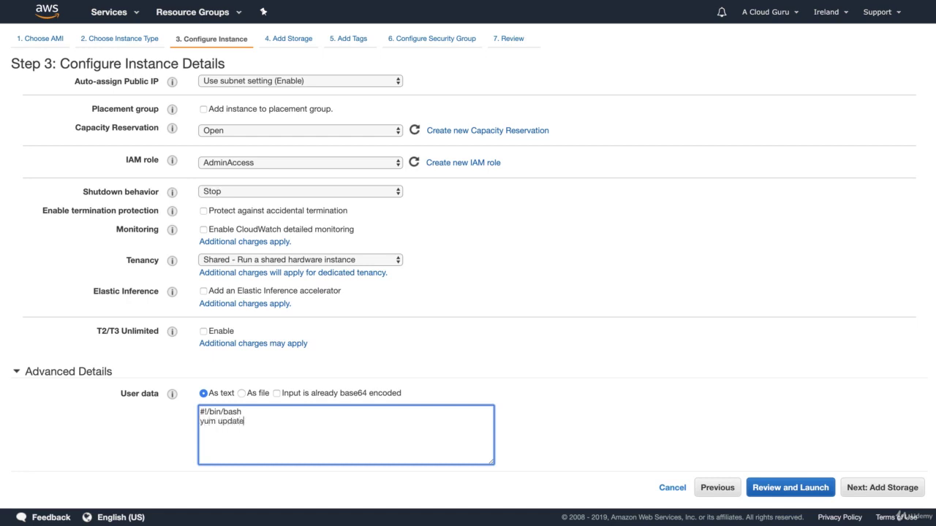
type(" -y")
key("Return")
type("yum install httpd -y")
key("Return")
- Add the lines "service httpd start" and "chkconfig httpd on" to the user data script
type("service ")
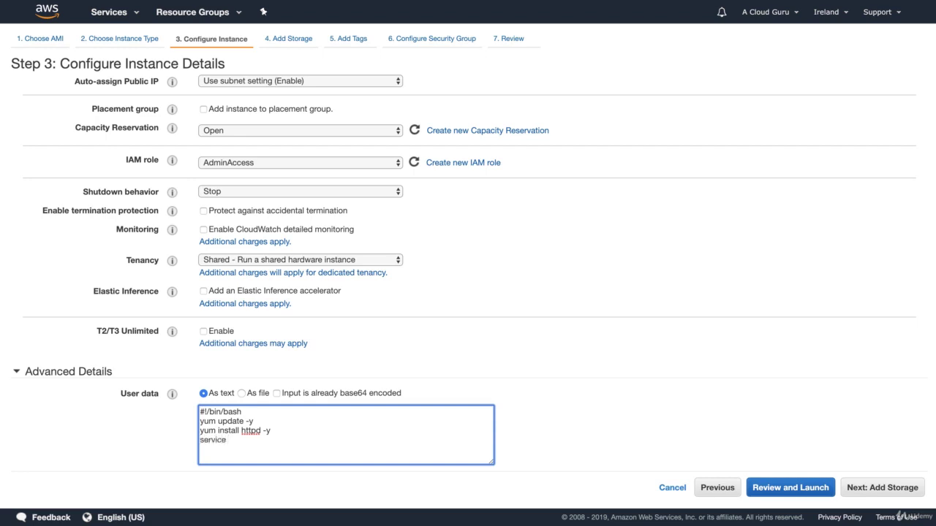
type("httpd start")
key("Return")
type("chkconfig httpd")
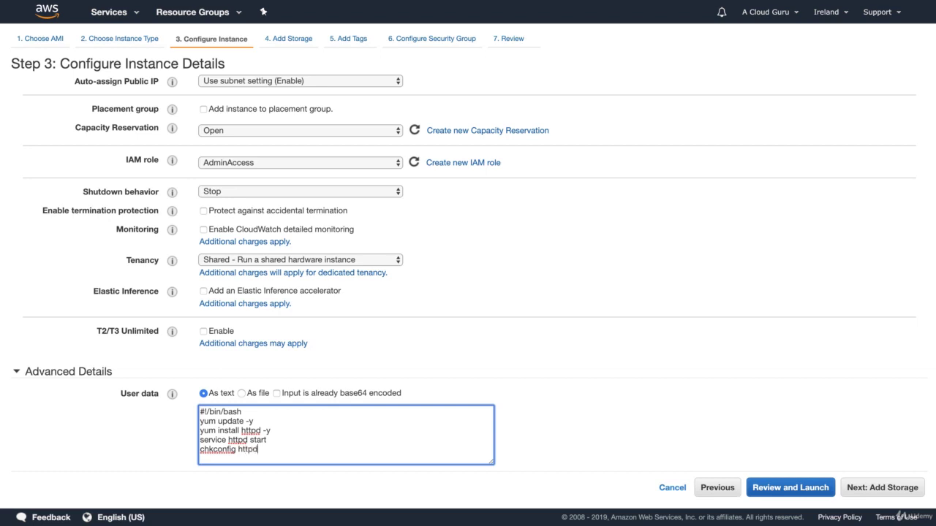
type(" on ")
- Add the line "cd /var/www/html" to the user data script
type("cd /var/ww")
type("w/html")
key("Return")
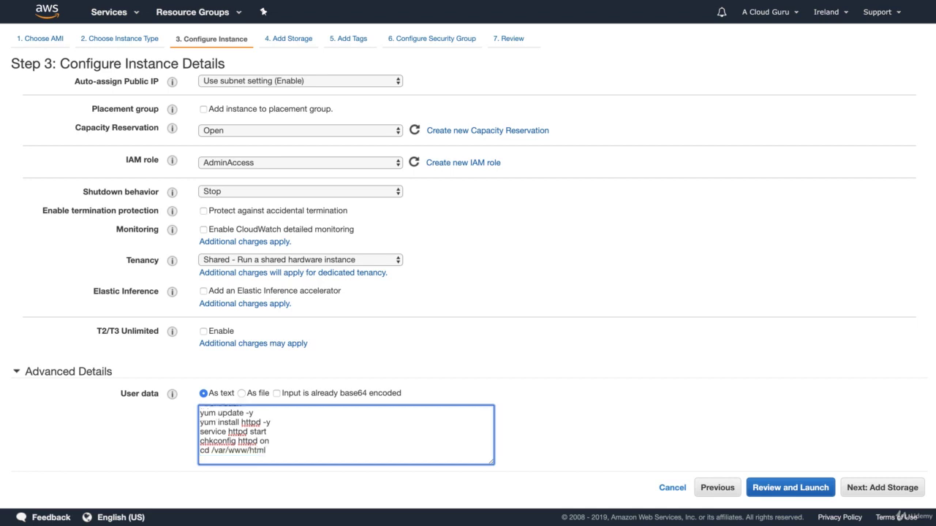
- Add the script line echo "<html><h1>Hello Cloud Gurus Welcome To My Webpage</h1></html>" > index.html
type("echo \"<html><h1>J")
key("BackSpace")
type("Hello Cl")
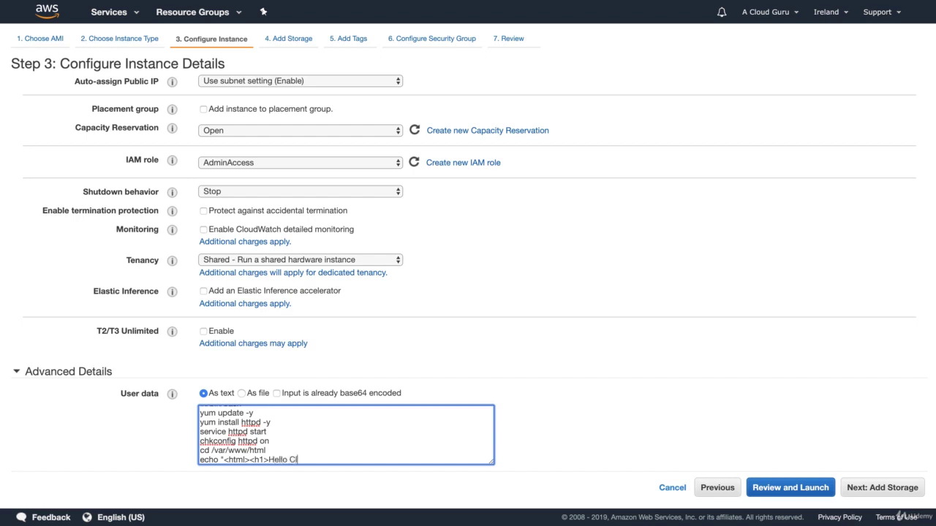
type("oud Gurus Welcomme")
key("BackSpace")
key("BackSpace")
key("BackSpace")
type("me To")
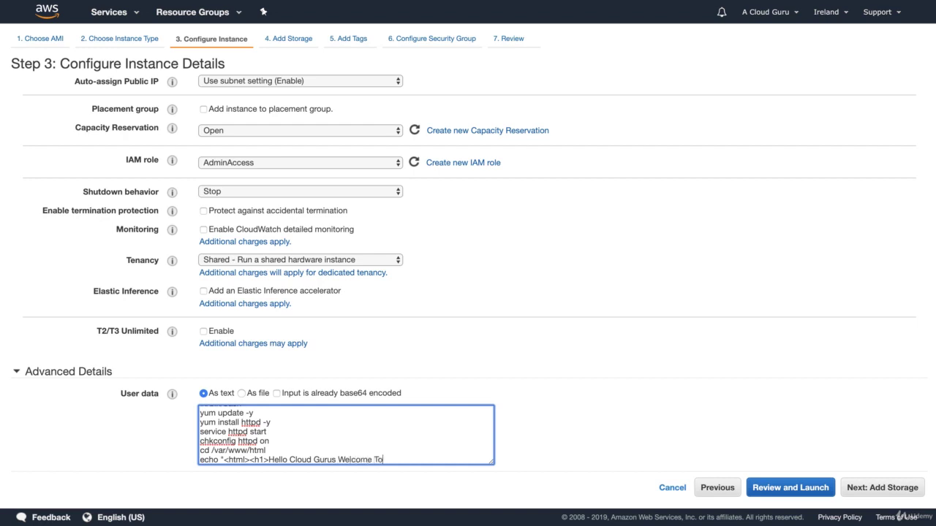
type(" My Webpage</h1></html>")
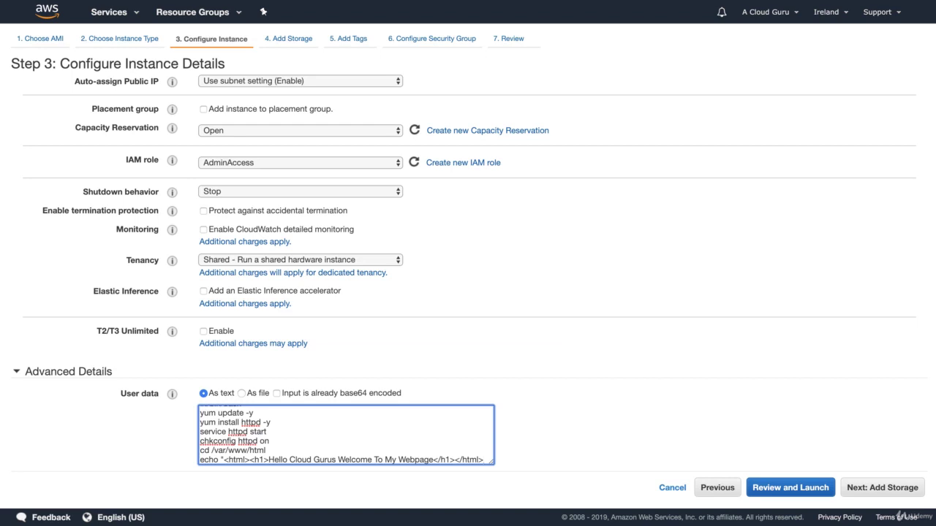
type("\"")
type(" >")
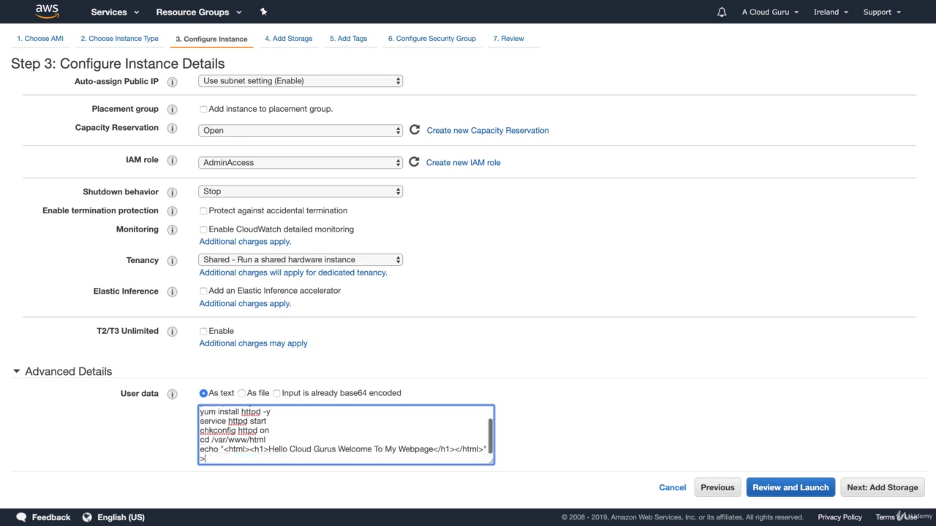
type(" index.html")
key("Return")
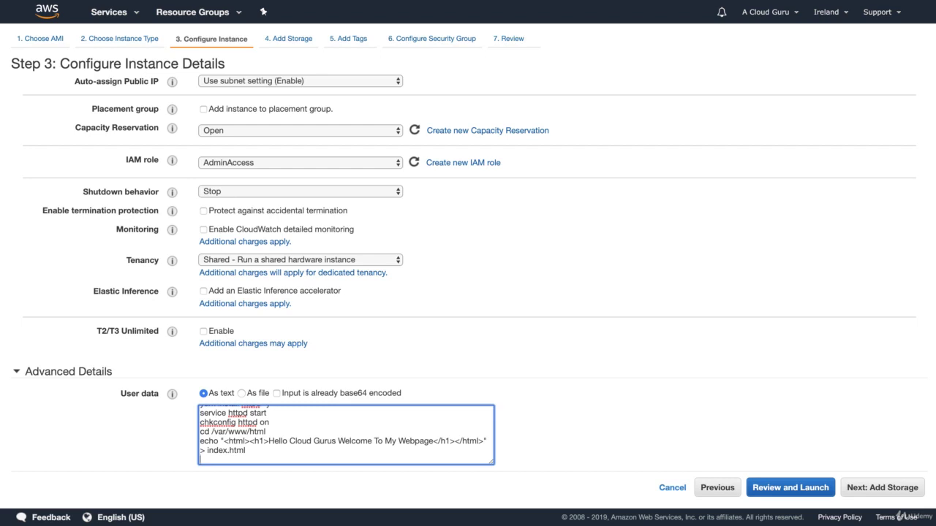
- Add a script line that makes an S3 bucket: "aws s3 mb s3://laskdjflkdsjflkdsjflsdkj93948928ksdjfkdsj"
type("mb")
key("BackSpace")
key("BackSpace")
type("aws s3 mb s3://")
type("laskdjflkdsjflkdsjflsdkj")
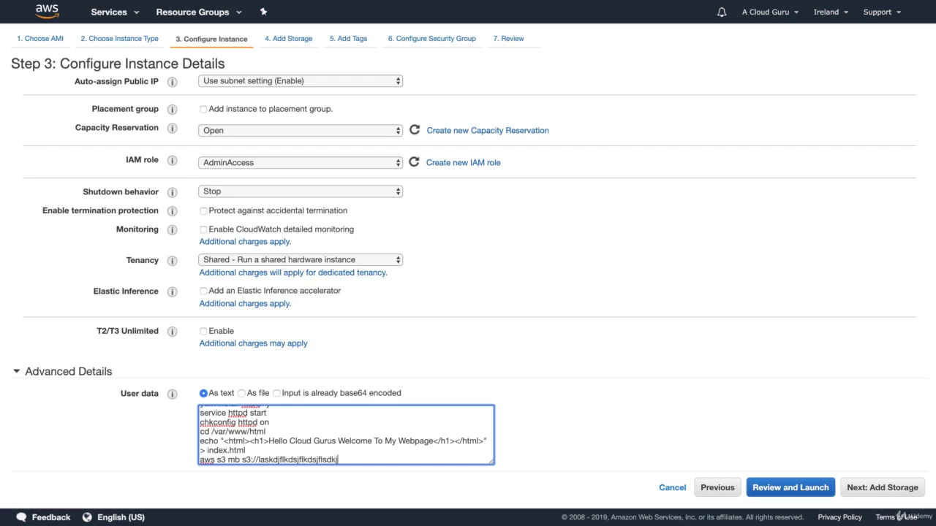
type("93948928ksdjfkdsj")
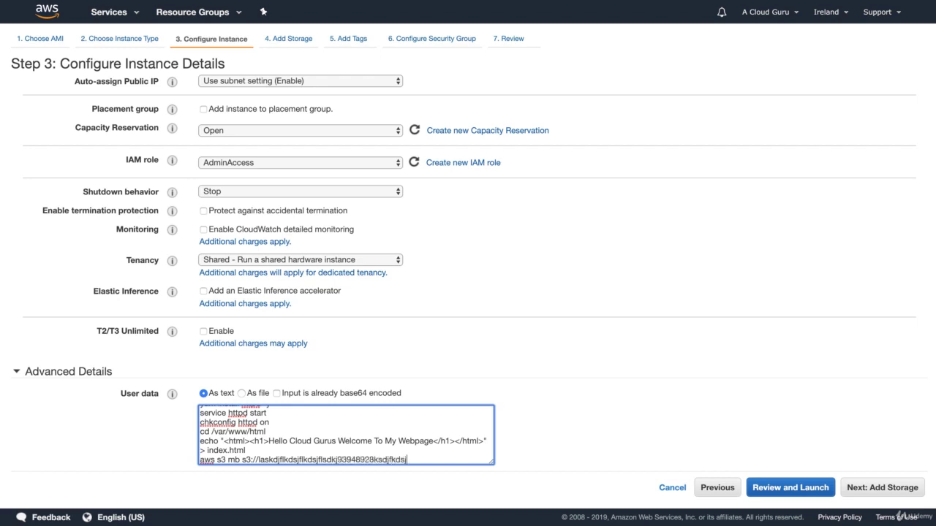
key("Return")
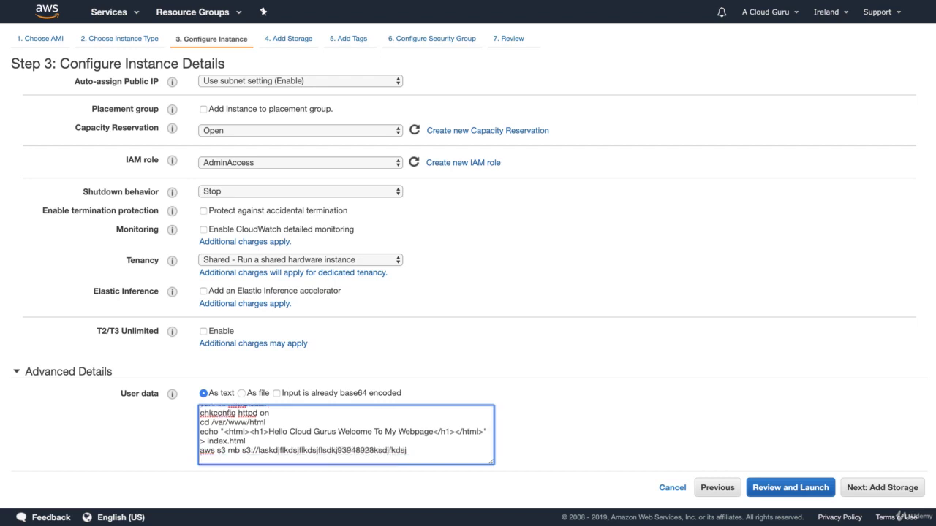
- Reuse the bucket name in a final script line: "aws s3 cp index.html s3://laskdjflkdsjflkdsjflsdkj93948928ksdjfkdsj"
left_click_drag(409, 450, 257, 450)
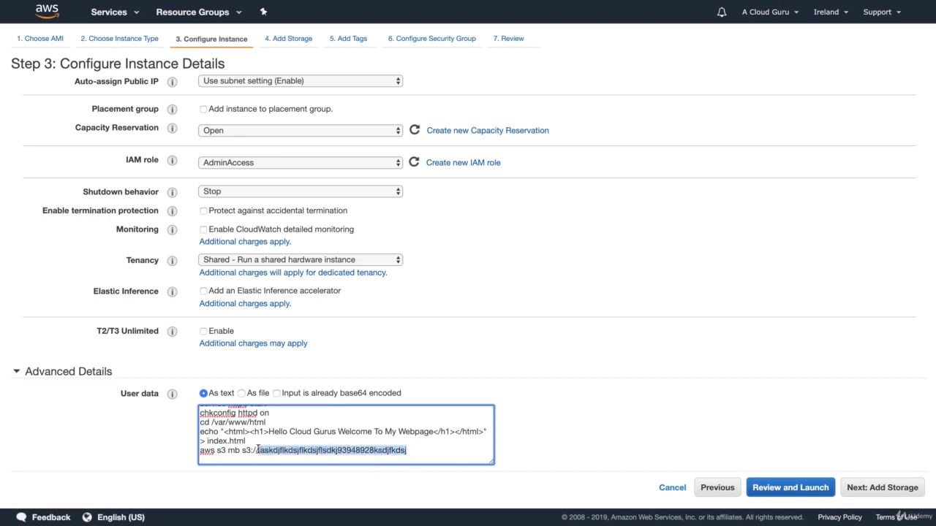
left_click(245, 459)
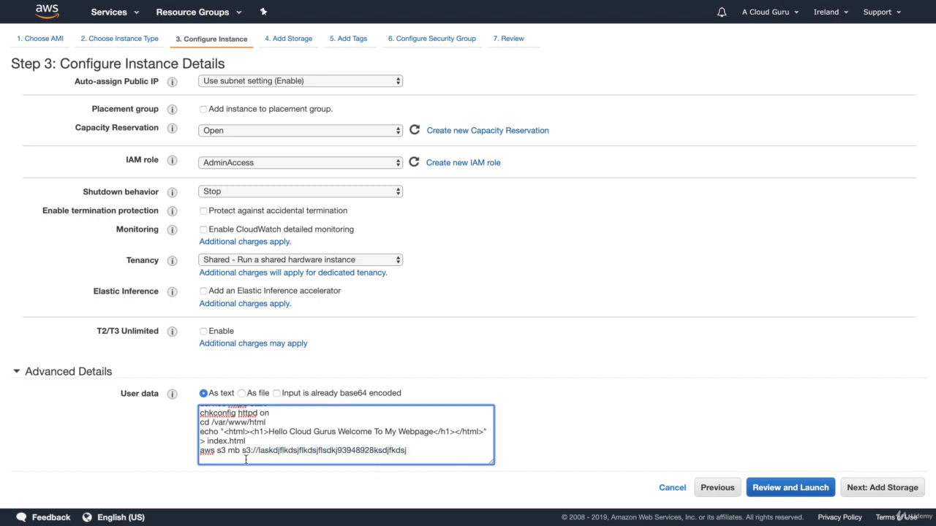
type("aws s3 cp index.html s")
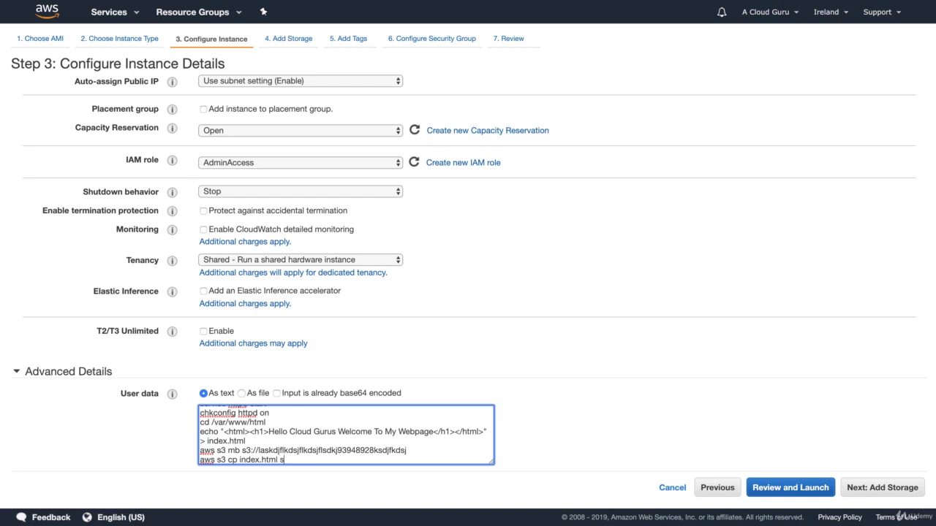
type("3://")
type("laskdjflkdsjflkdsjflsdkj93948928ksdjfkdsj")
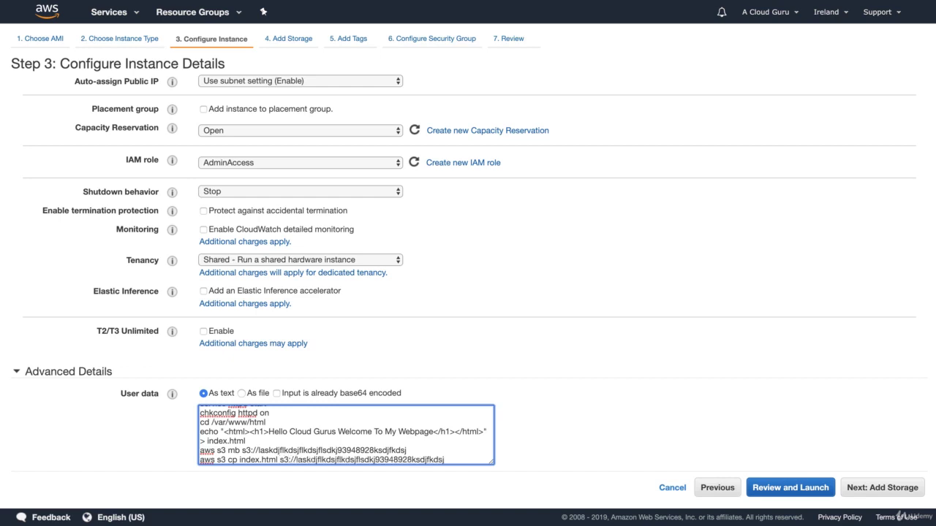
key("Return")
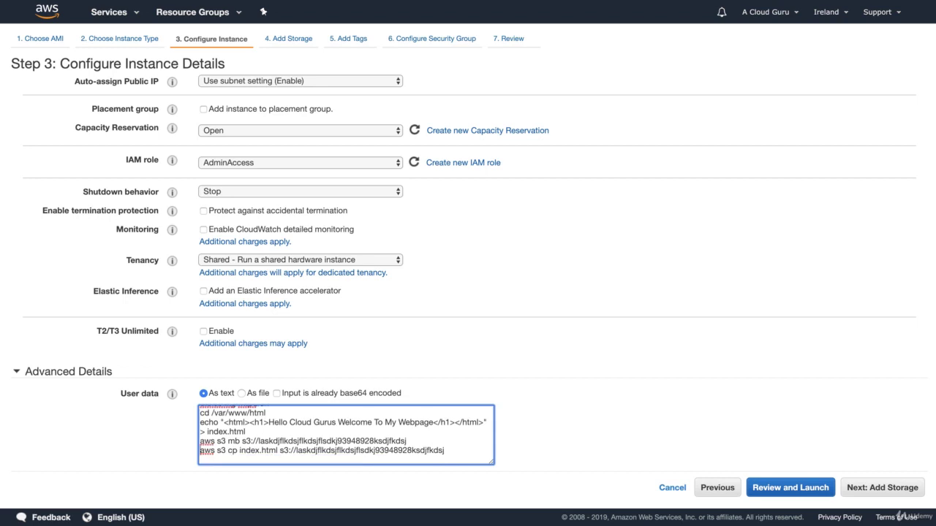
- Review the user data script line by line from the shebang down to the S3 copy command
key("super+Up")
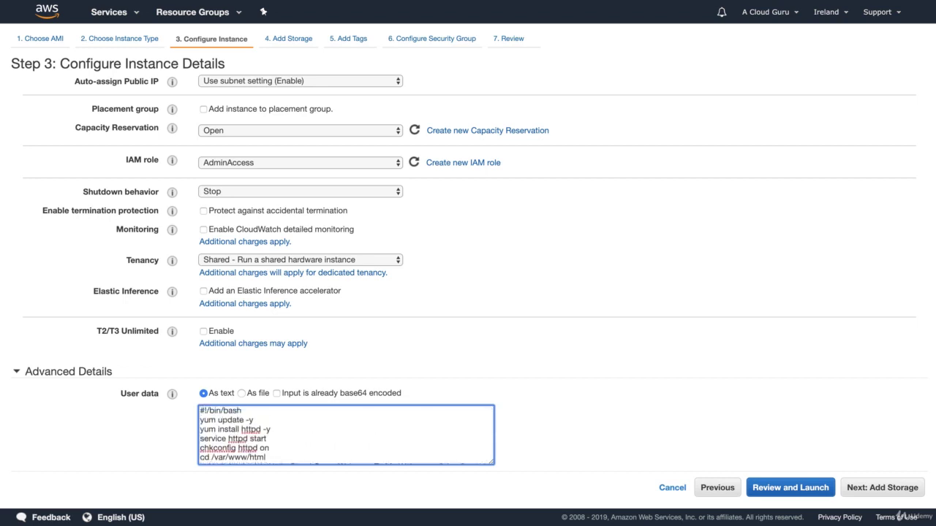
key("Down")
key("Down")
key("Down")
key("Down")
key("Down")
key("Down")
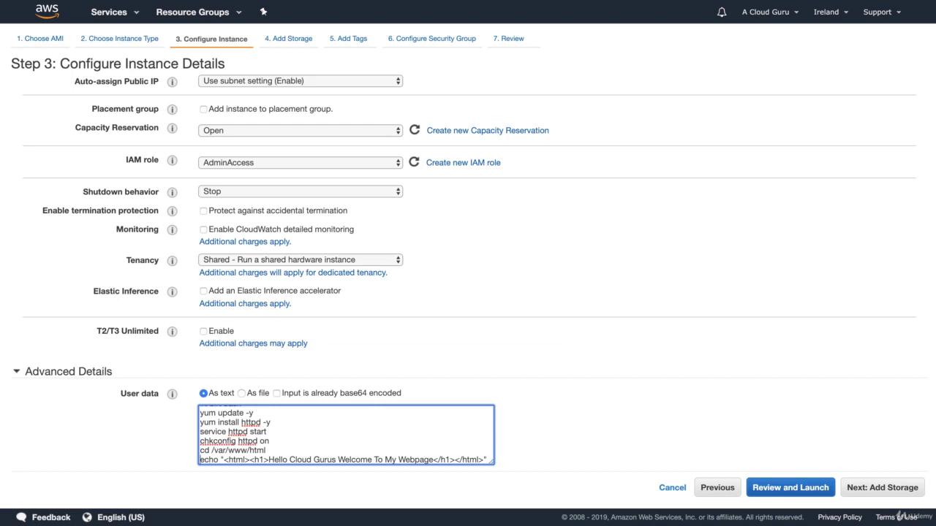
type("aws s3 mb s3://laskdjflkdsjflkdsjflsdkj93948928ksdjfkdsj aws s3 cp index.html s3://laskdjflkdsjflkdsjflsdkj93948928ksdjfkdsj")
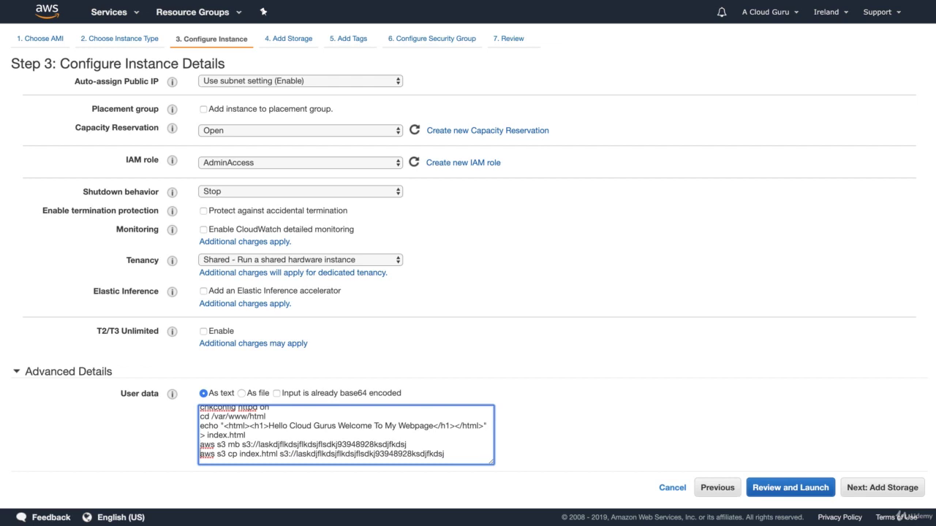
scroll(346, 435, "down", 1)
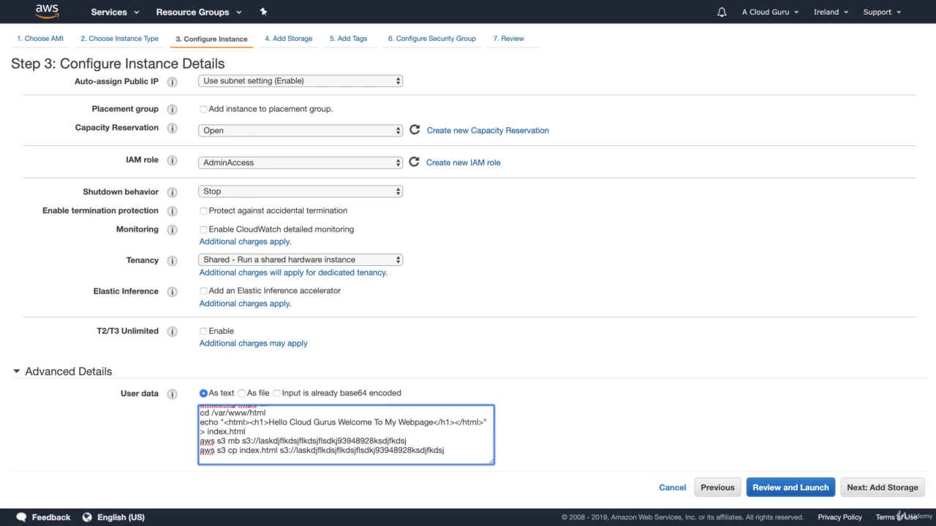
- Remove the empty line at the end of the user data script and proceed to the storage settings
key("BackSpace")
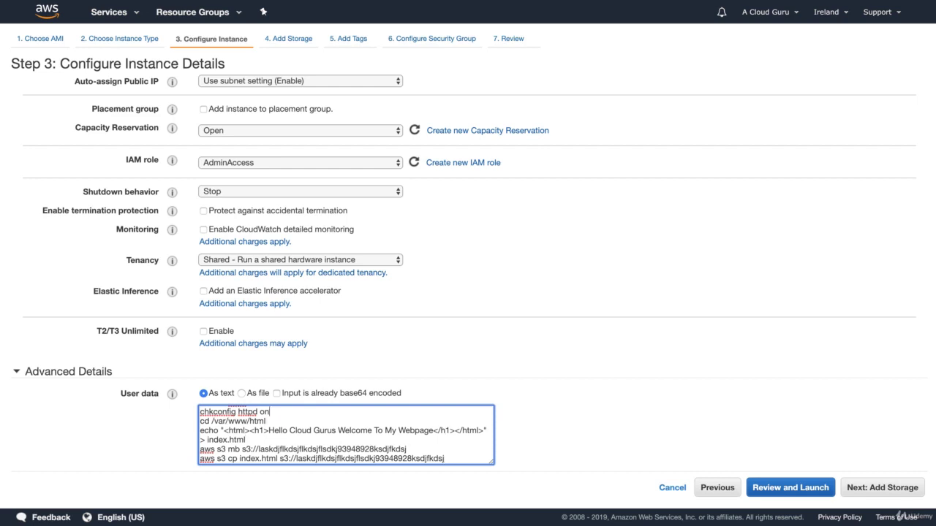
key("Up")
key("Up")
key("Up")
key("Up")
key("Up")
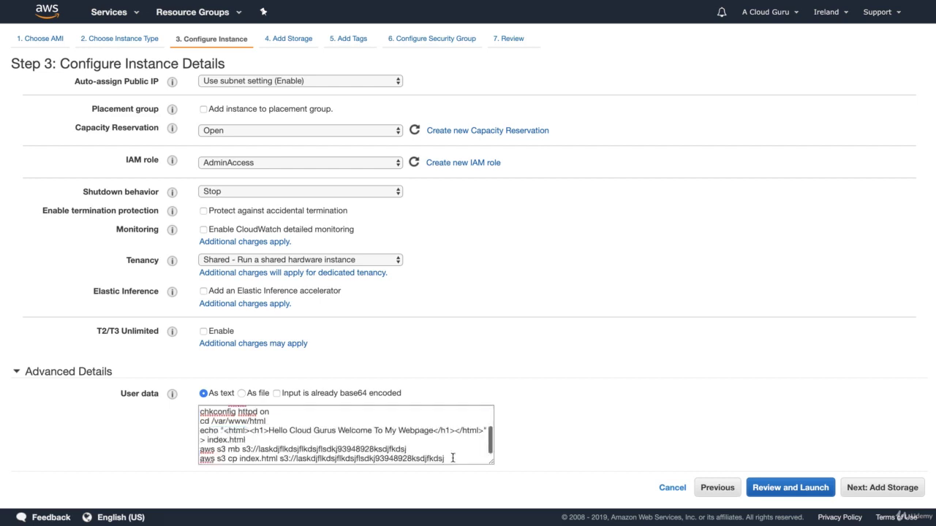
left_click_drag(454, 458, 275, 388)
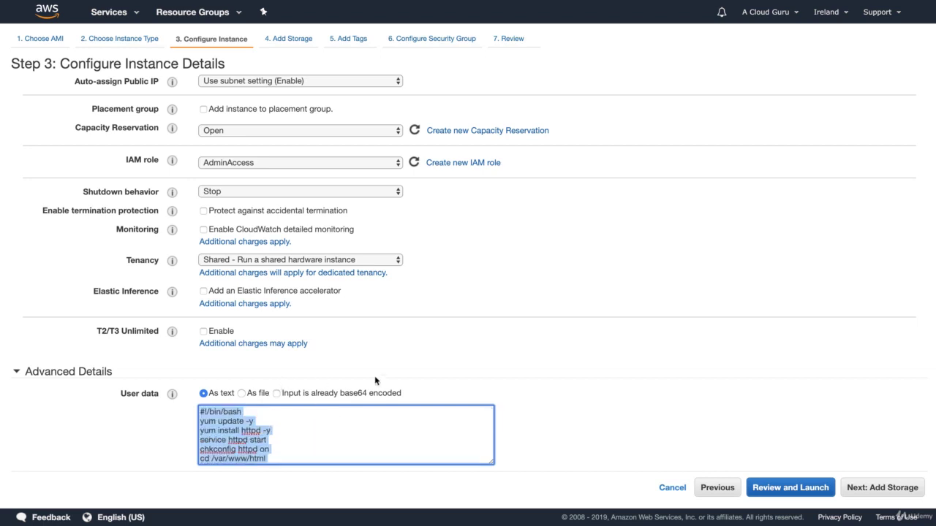
left_click(576, 356)
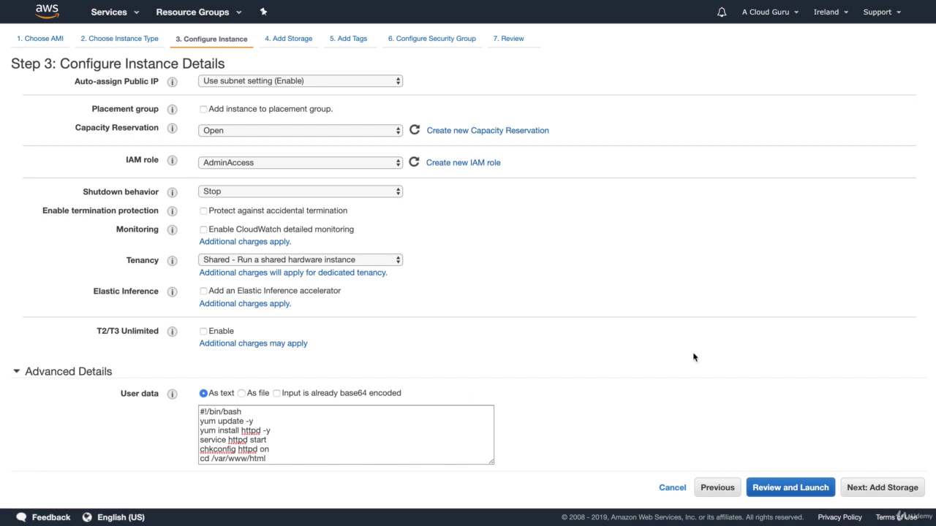
left_click(881, 488)
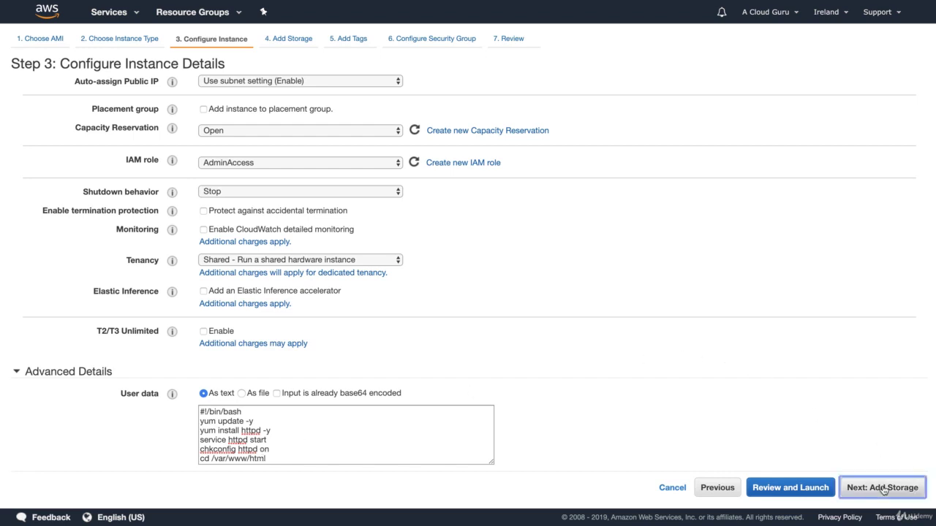
- Tag the instance with key Name and value BootStrappedServer, and proceed to the security group settings
left_click(913, 489)
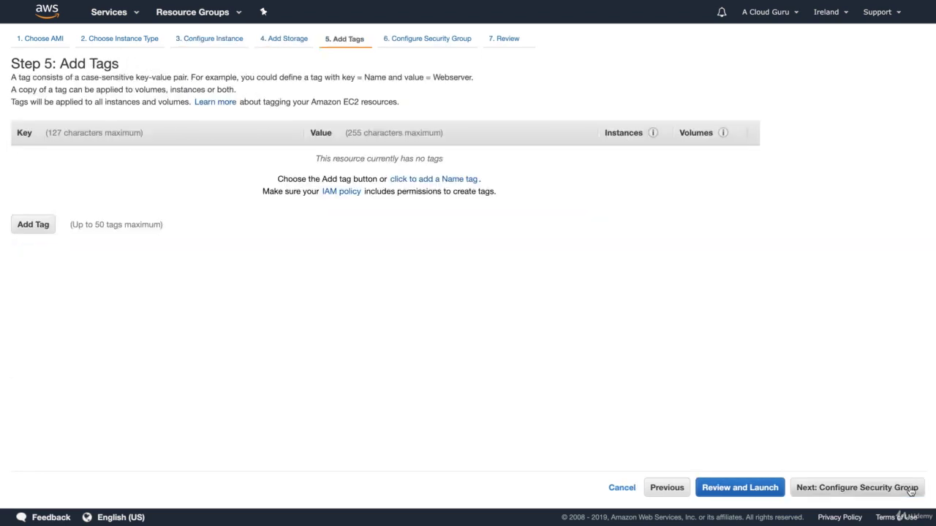
left_click(29, 225)
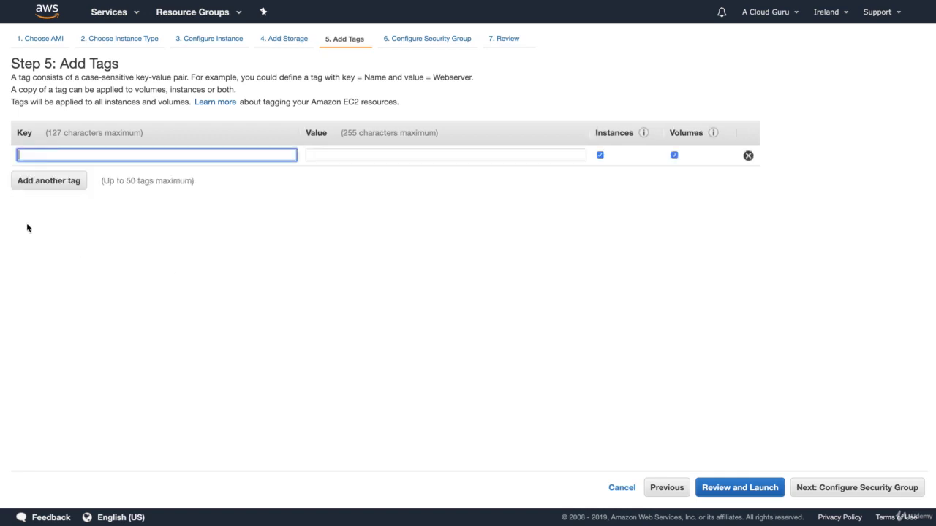
type("Name")
key("Tab")
type("Bo")
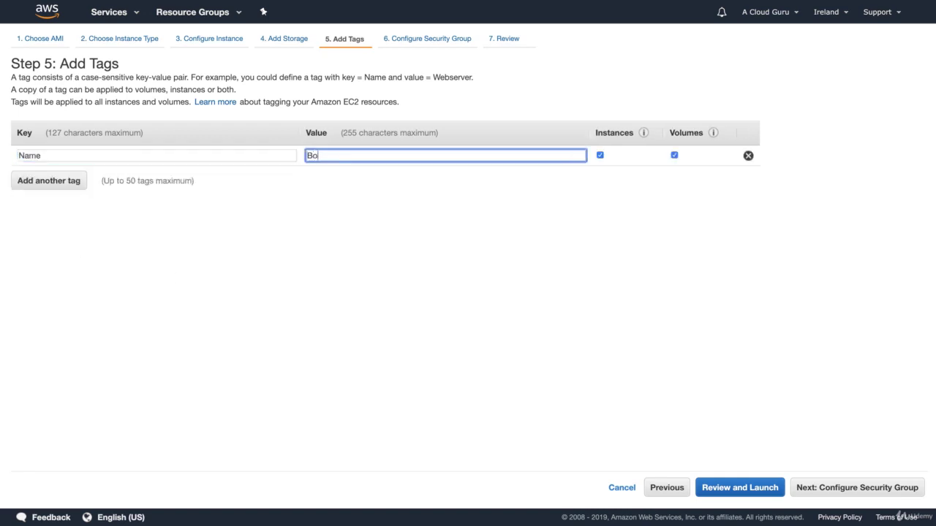
type("otStrappedServer")
left_click(845, 484)
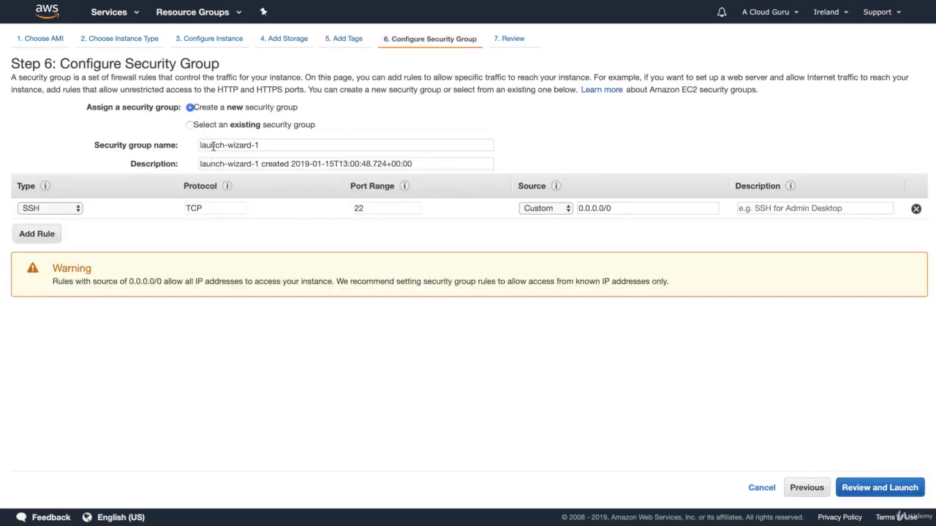
- Assign the existing WebDMZ security group to the instance and proceed to the launch review
left_click(229, 128)
left_click(152, 188)
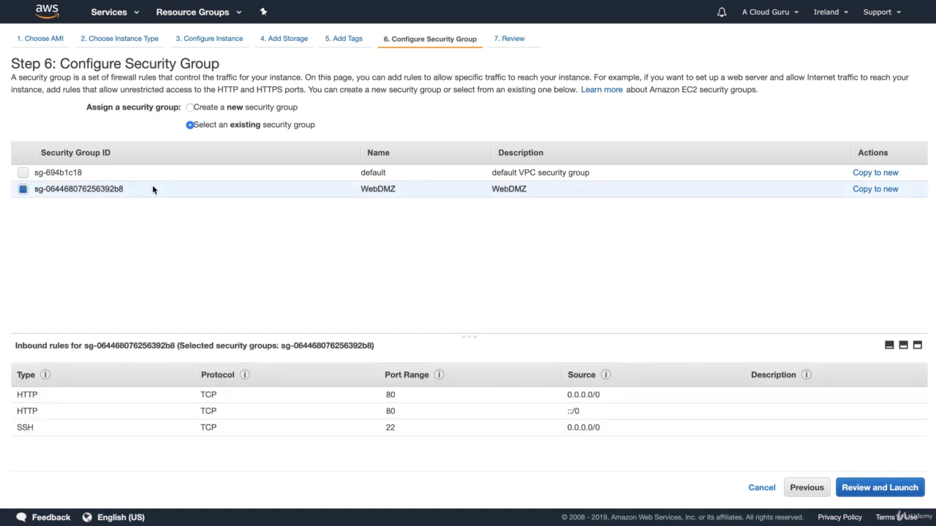
left_click(891, 488)
- Launch the instance with the existing London key pair, acknowledging access to the private key file, and open the instances list
left_click(899, 488)
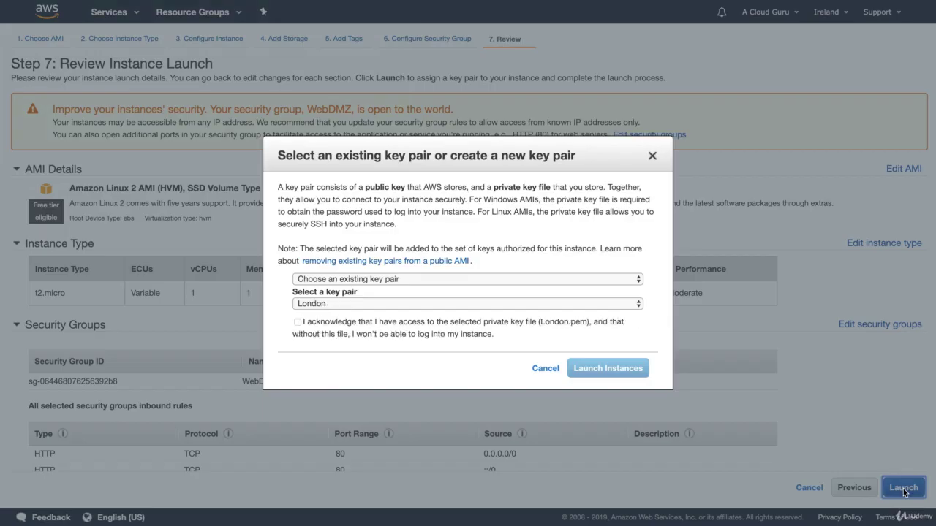
left_click(298, 323)
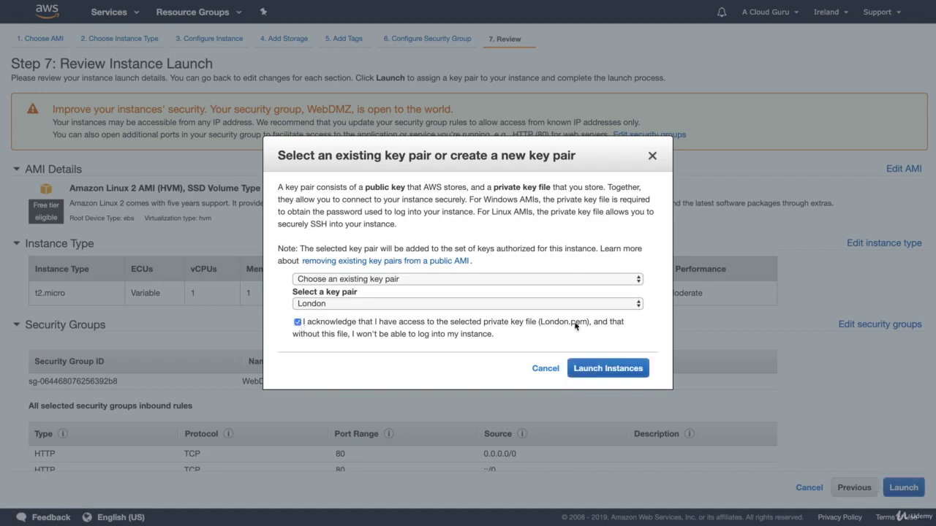
left_click(618, 364)
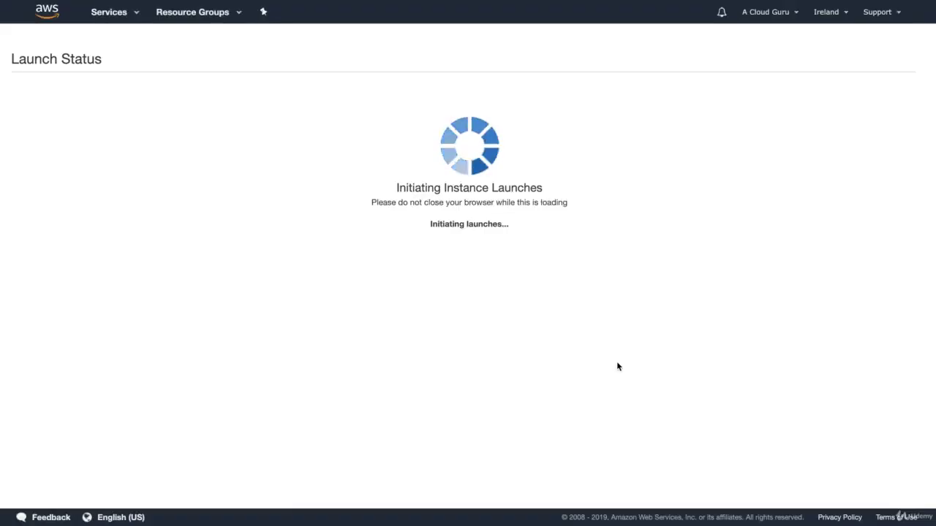
left_click(893, 426)
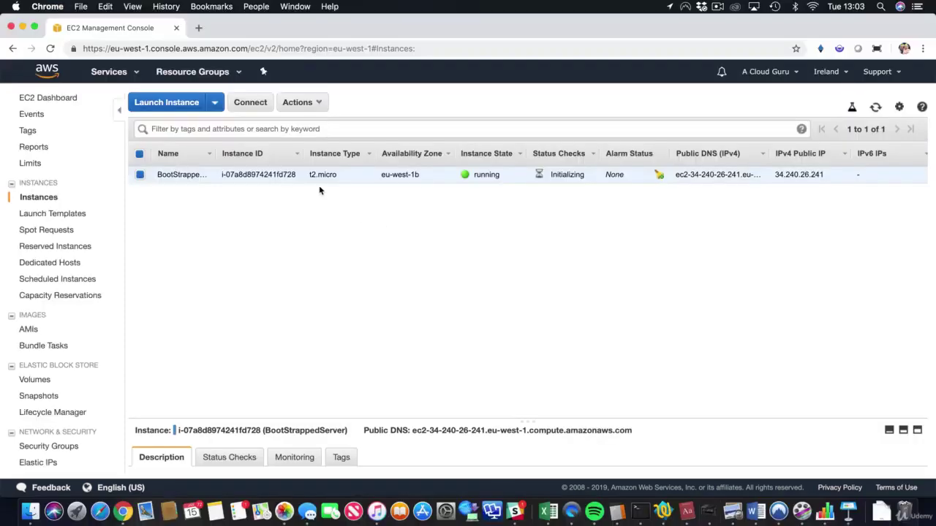
- Load the new instance's public IP address, 34.240.26.241, in a separate browser tab to check its web page
left_click(198, 27)
type("34.240.26.241")
key("Return")
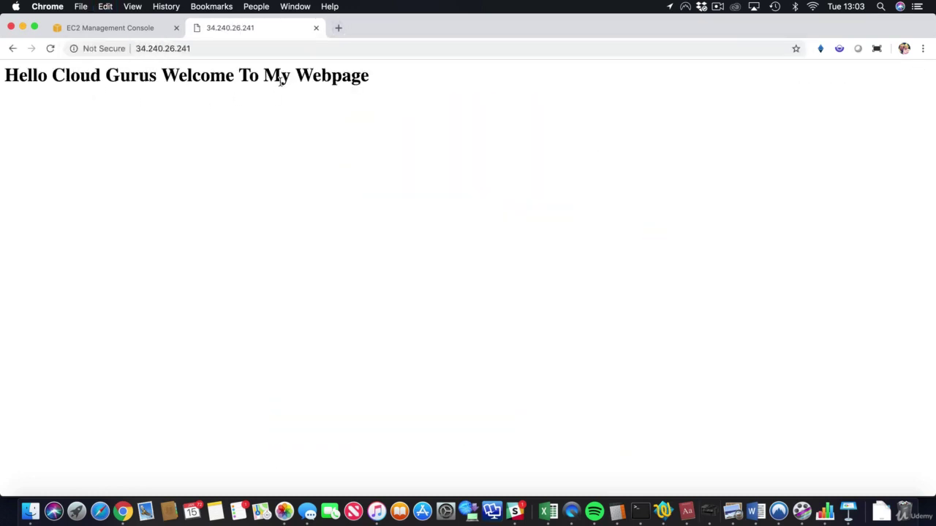
- Return to the AWS console and inspect the contents of the S3 bucket laskdjflkdsjflkdsjflsdkj93948928ksdjfkdsj created by the script
left_click(108, 29)
key("ctrl+super+f")
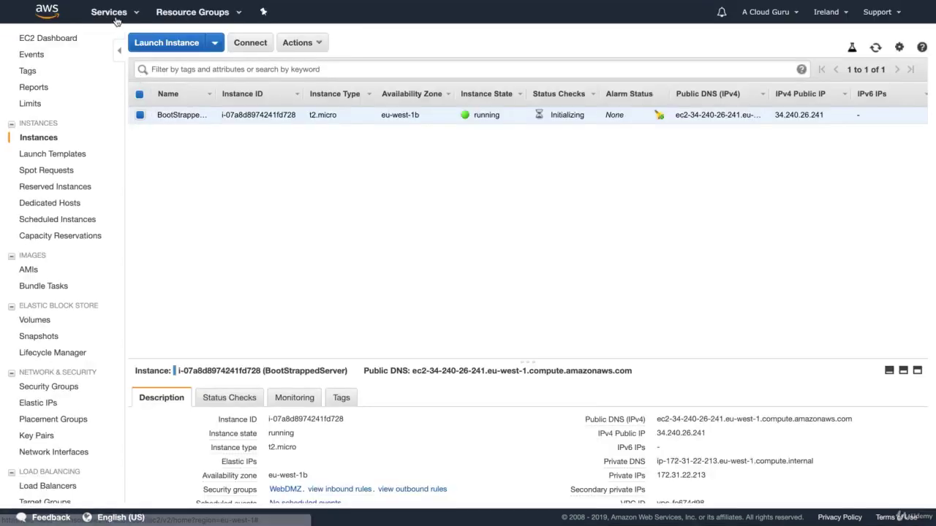
left_click(114, 16)
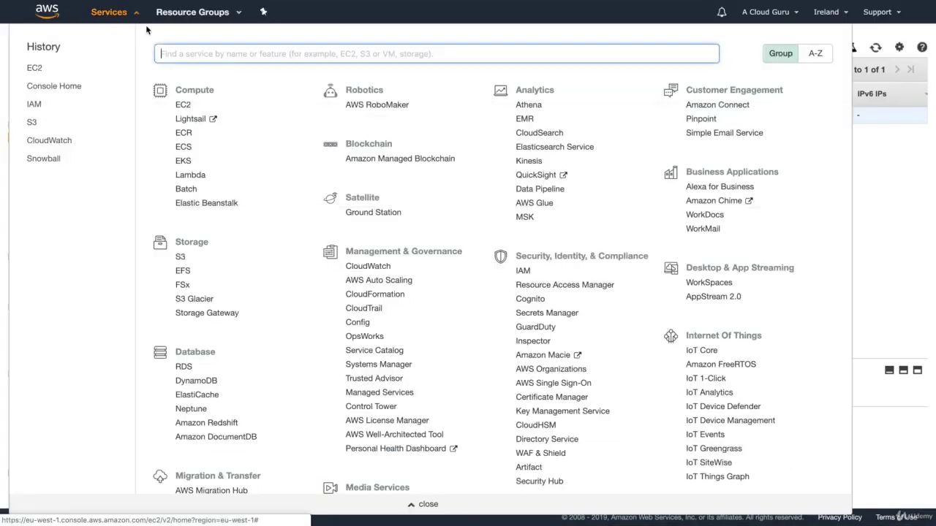
left_click(180, 259)
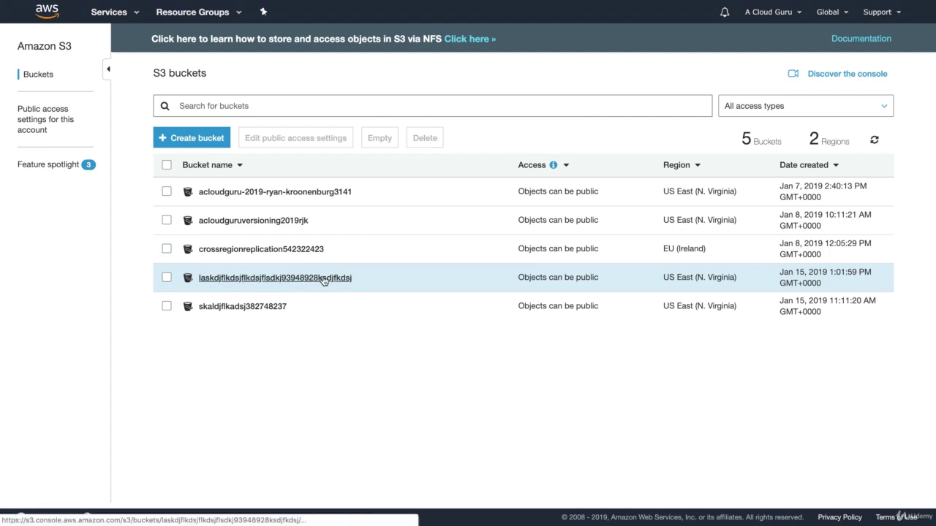
left_click(324, 278)
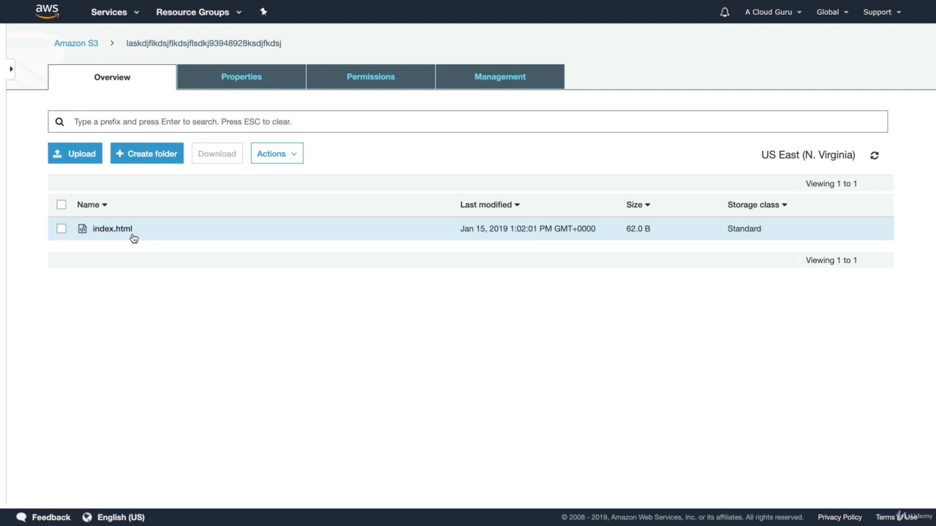
- Delete the bucket laskdjflkdsjflkdsjflsdkj93948928ksdjfkdsj from the S3 bucket list, entering its name to confirm the deletion
left_click(79, 44)
left_click(167, 277)
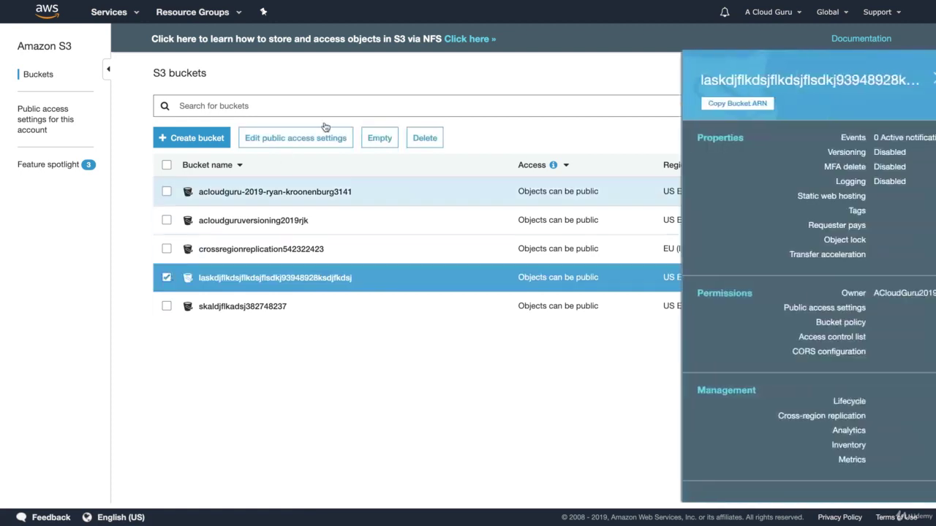
left_click(424, 137)
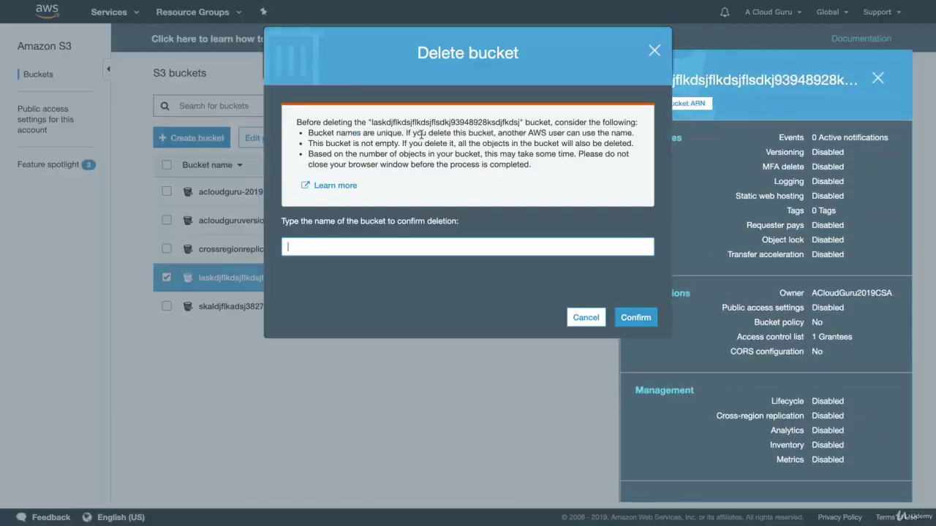
type("34.240.28.241")
key("super+z")
left_click_drag(372, 121, 520, 123)
key("super+c")
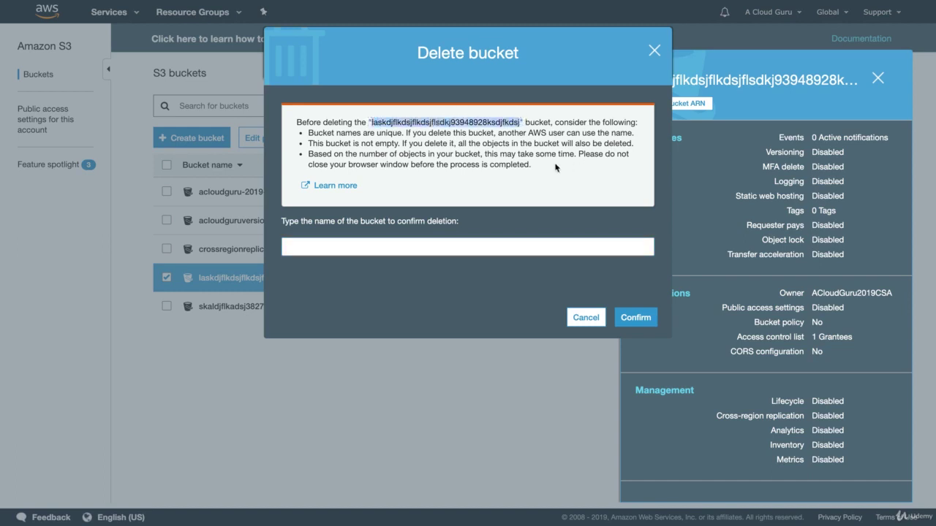
left_click(386, 242)
key("super+v")
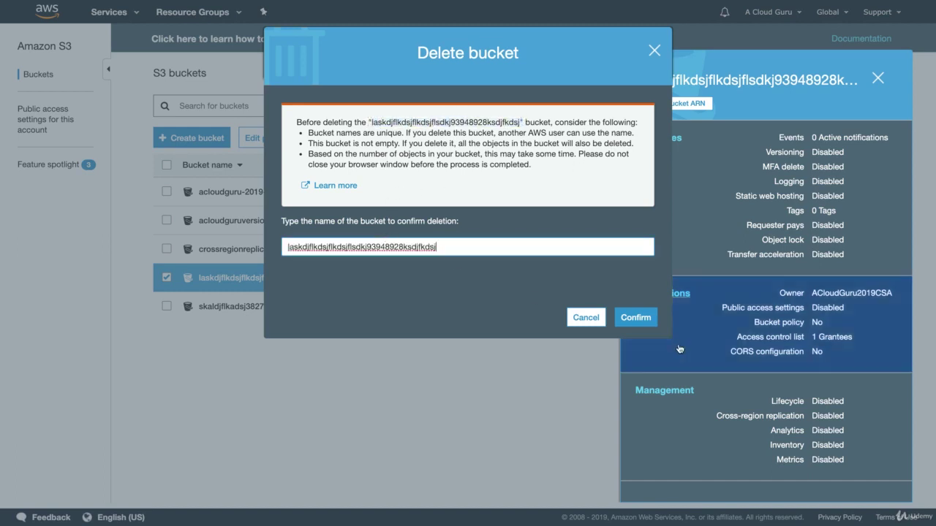
left_click(635, 318)
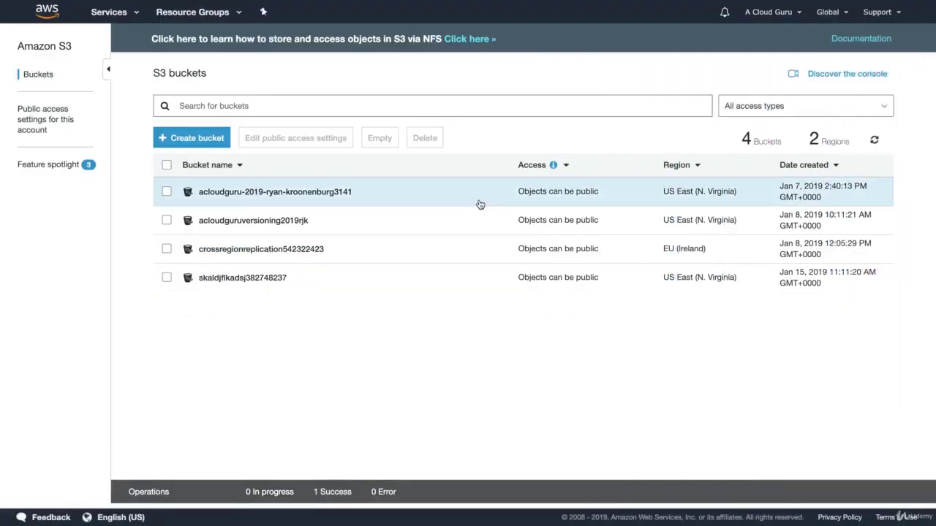
- Go back to the EC2 service with the bootstrapped server's instance
left_click(137, 16)
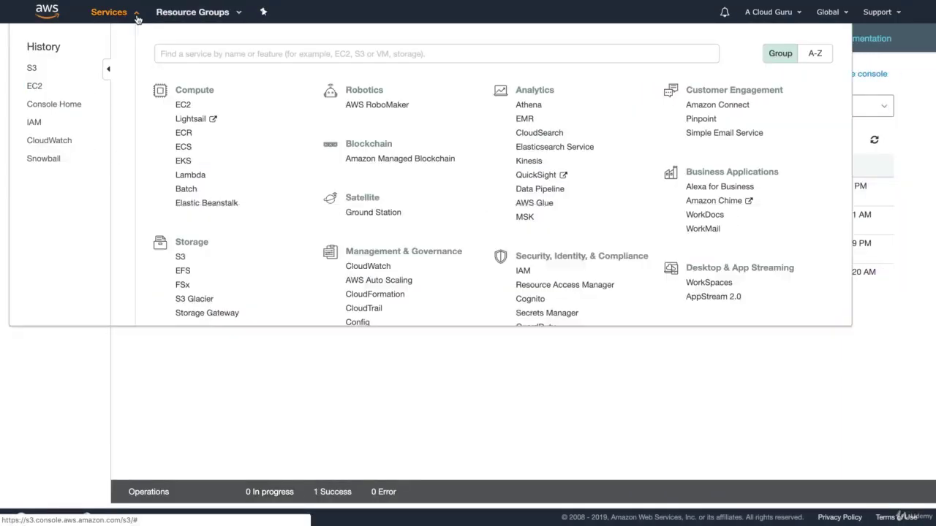
left_click(184, 105)
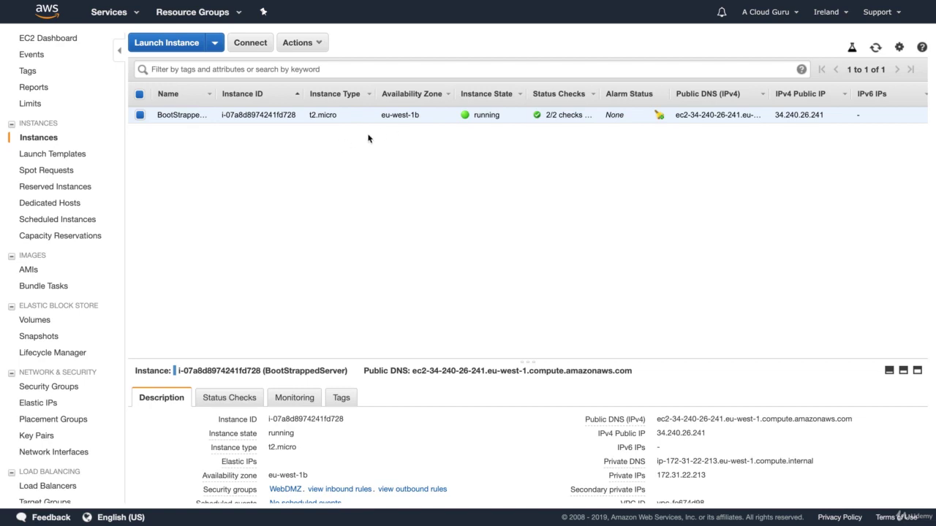